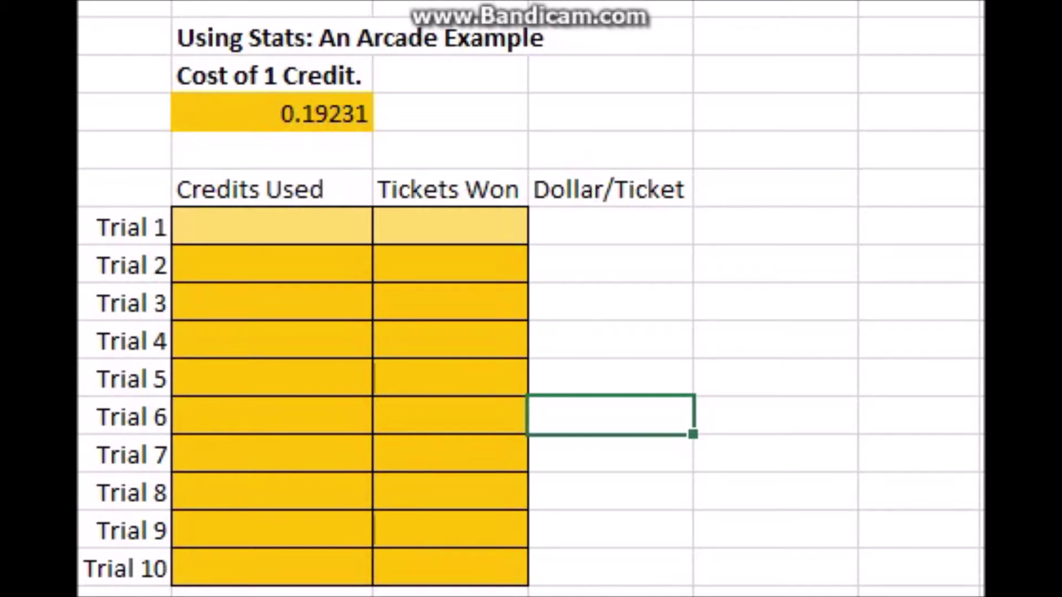
left_click(450, 74)
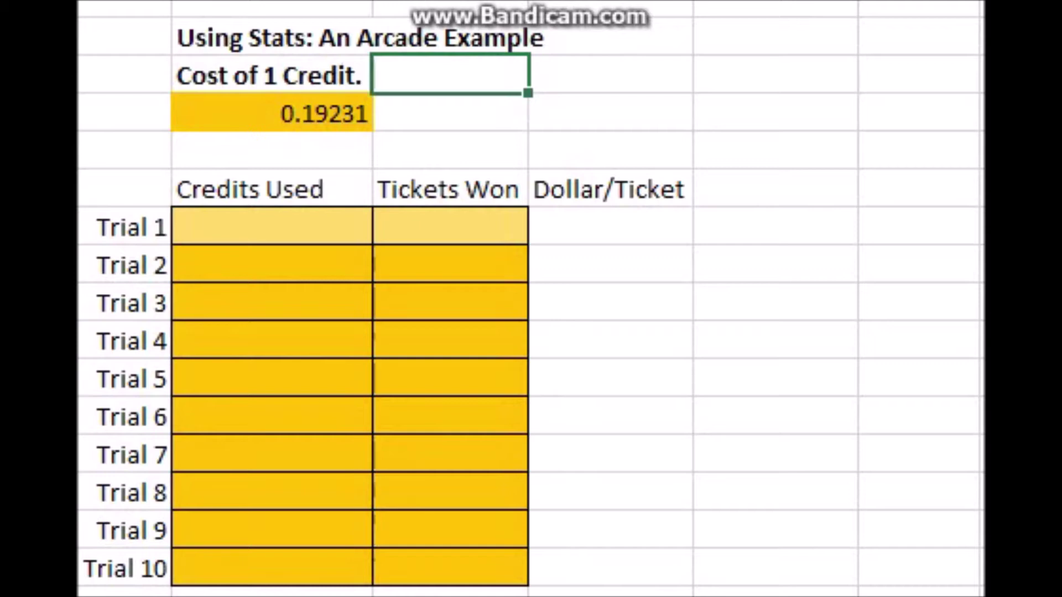
left_click(272, 75)
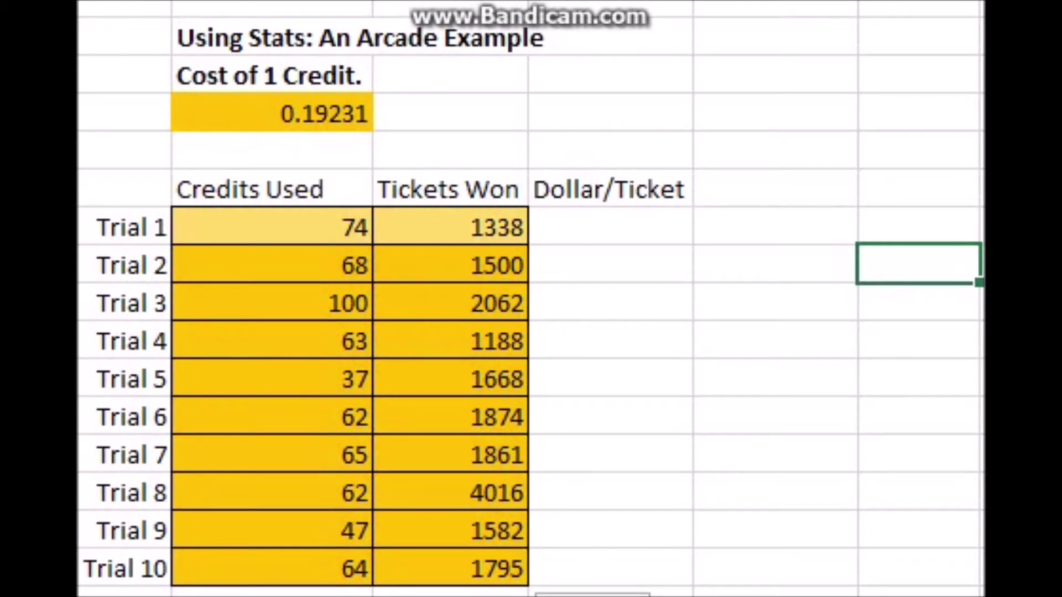
Build the Trial 1 Dollar/Ticket formula as =N7*N4/O7, multiplying credits used by credit cost and dividing by tickets won
left_click(610, 226)
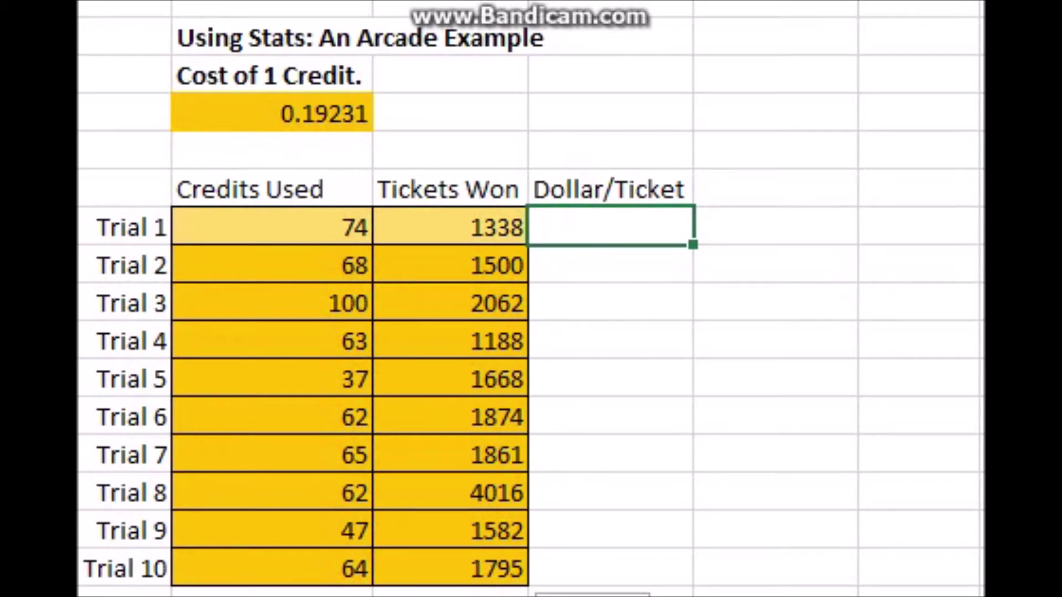
type("=")
left_click(272, 227)
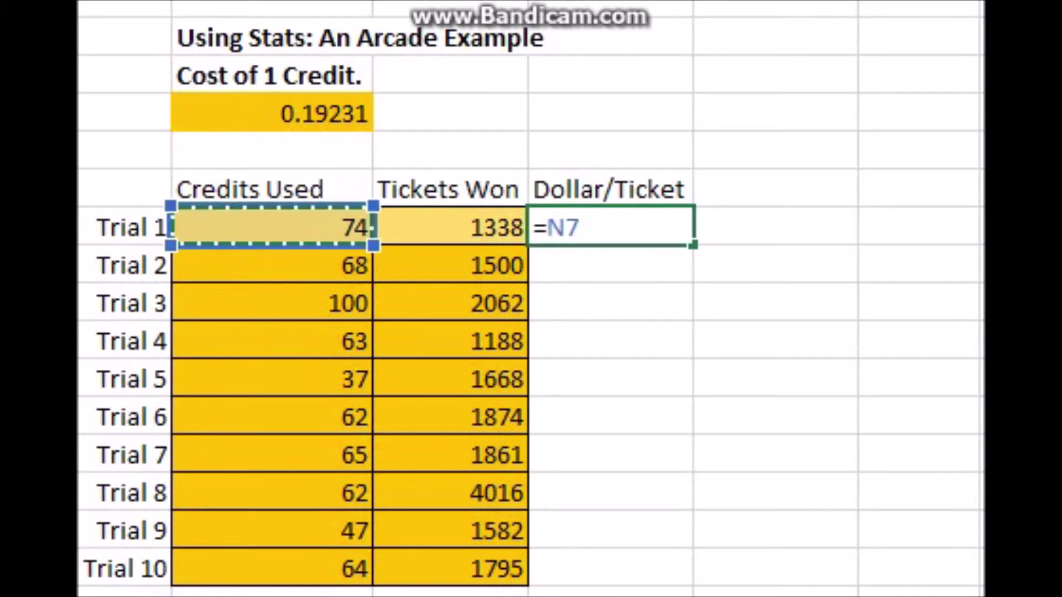
type("*")
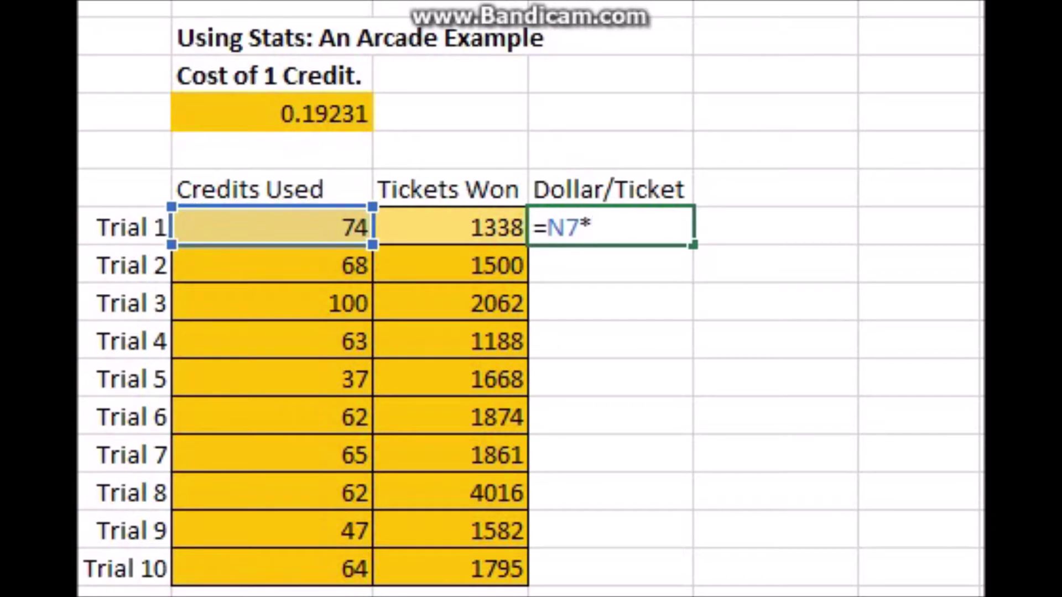
left_click(272, 113)
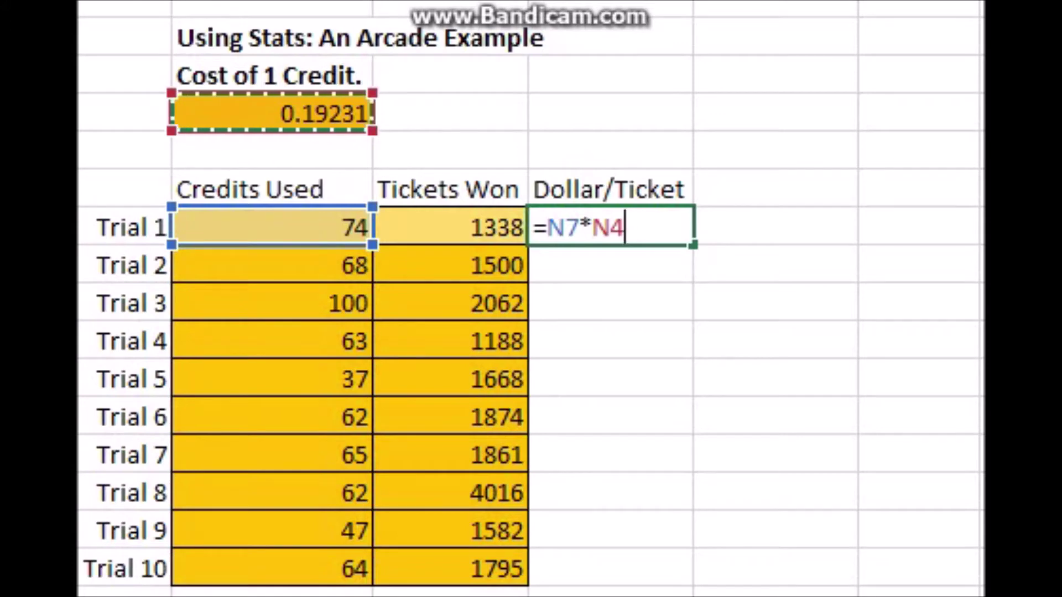
type("/")
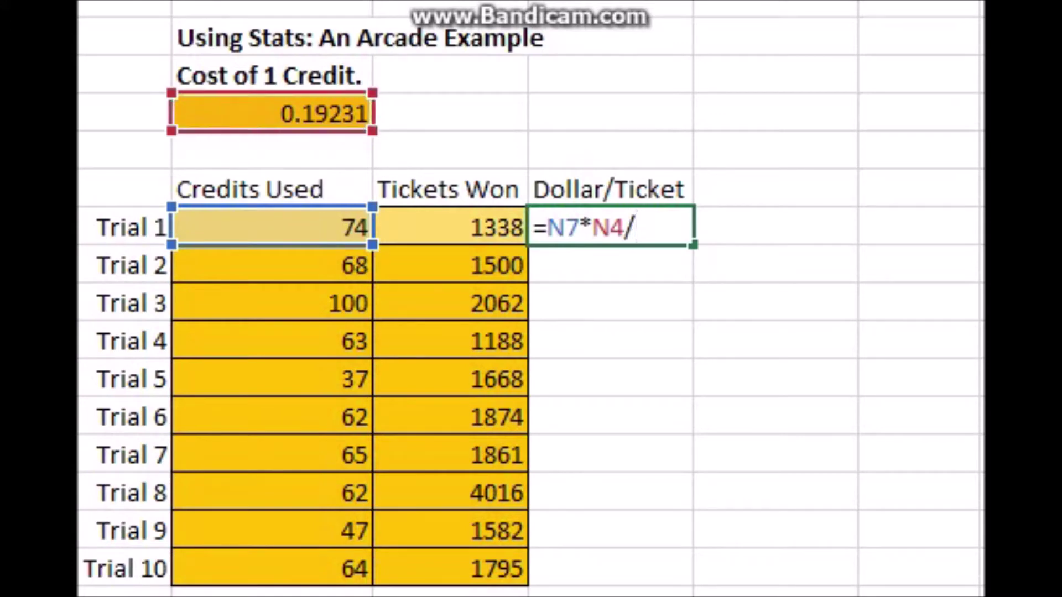
key("Left")
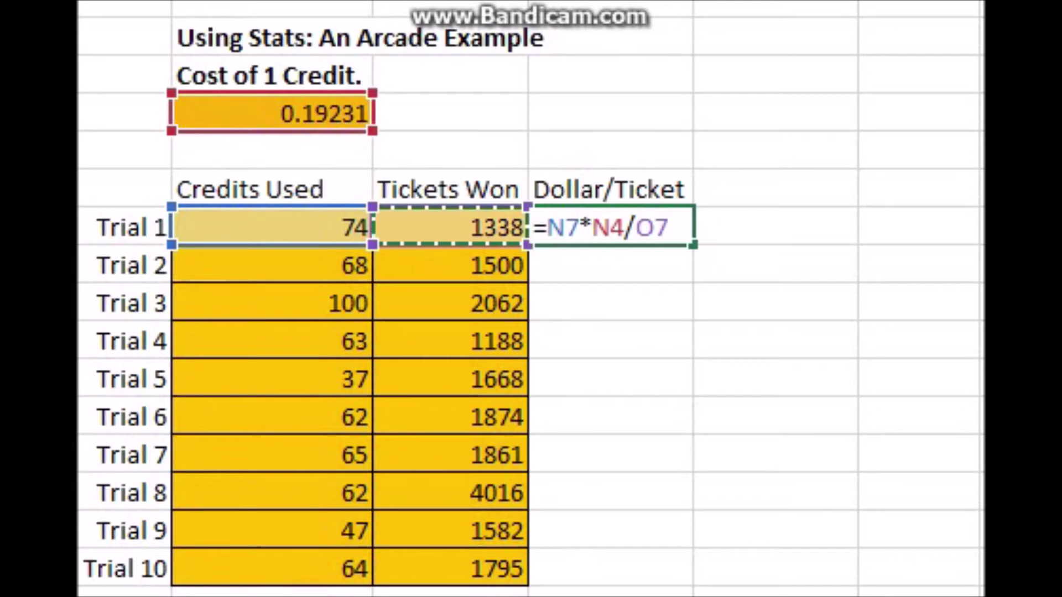
Make the credit cost reference absolute ($N$4) in the Trial 1 Dollar/Ticket formula and enter the formula
left_click(592, 227)
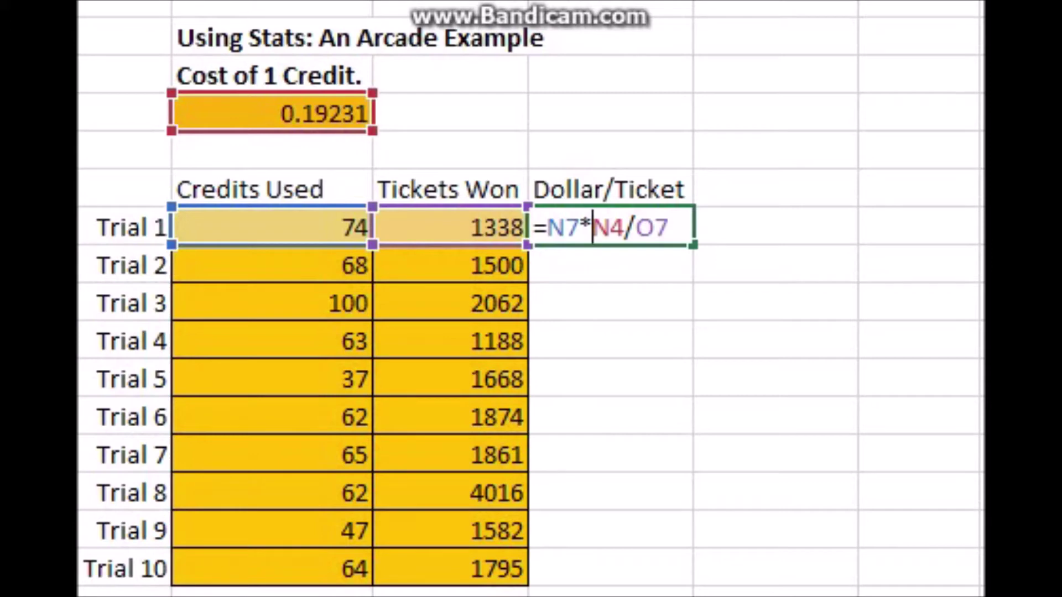
type("$")
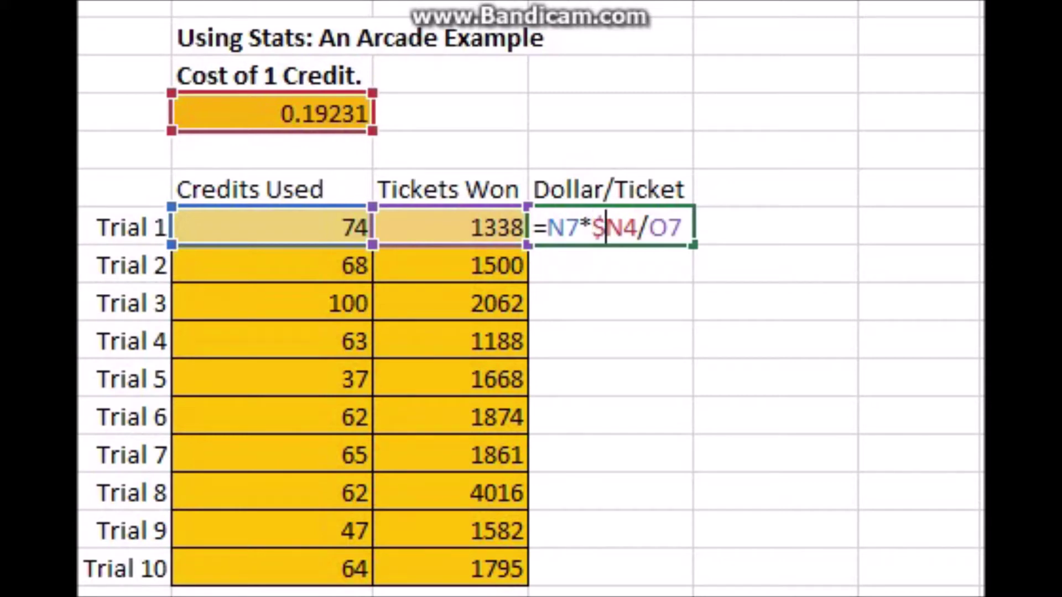
key("Right")
type("$")
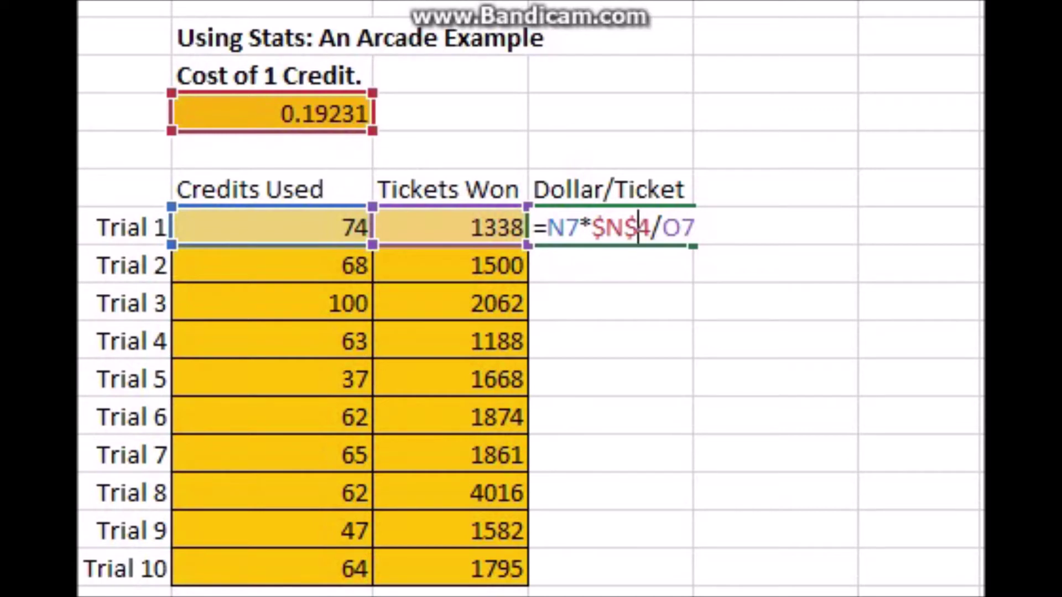
key("Return")
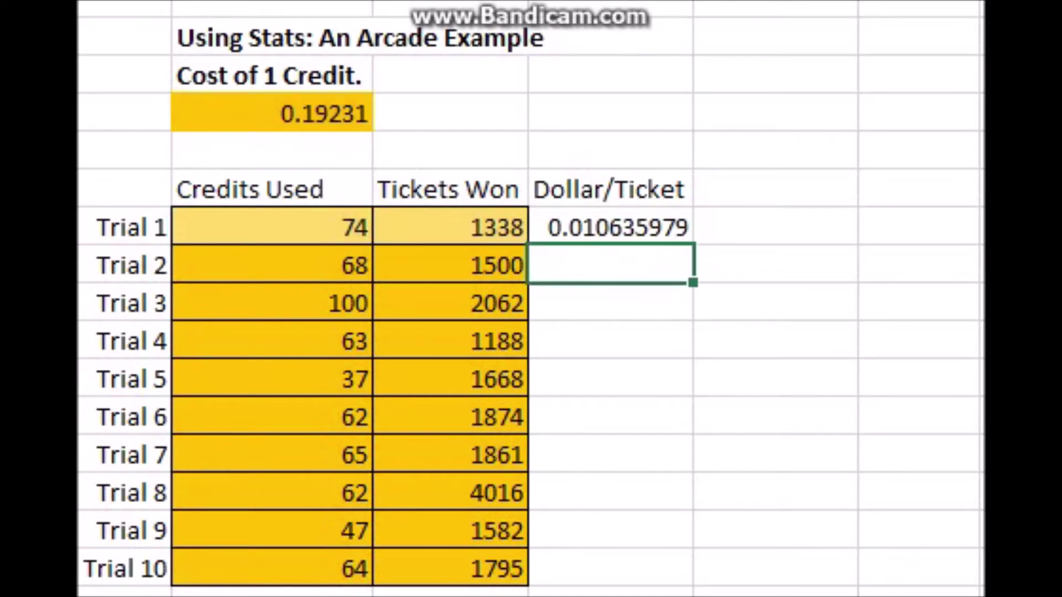
Fill the Trial 1 Dollar/Ticket formula down through Trial 10
left_click(610, 227)
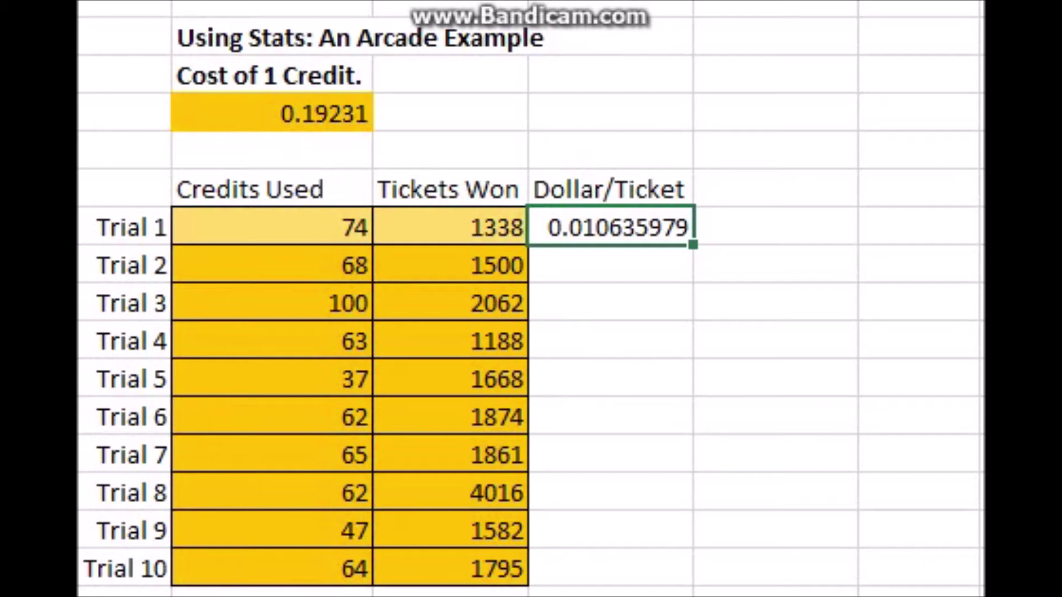
key("shift+Down")
key("shift+Down")
key("shift+Down")
key("shift+Down")
key("shift+Down")
key("shift+Down")
key("shift+Down")
key("shift+Down")
key("shift+Down")
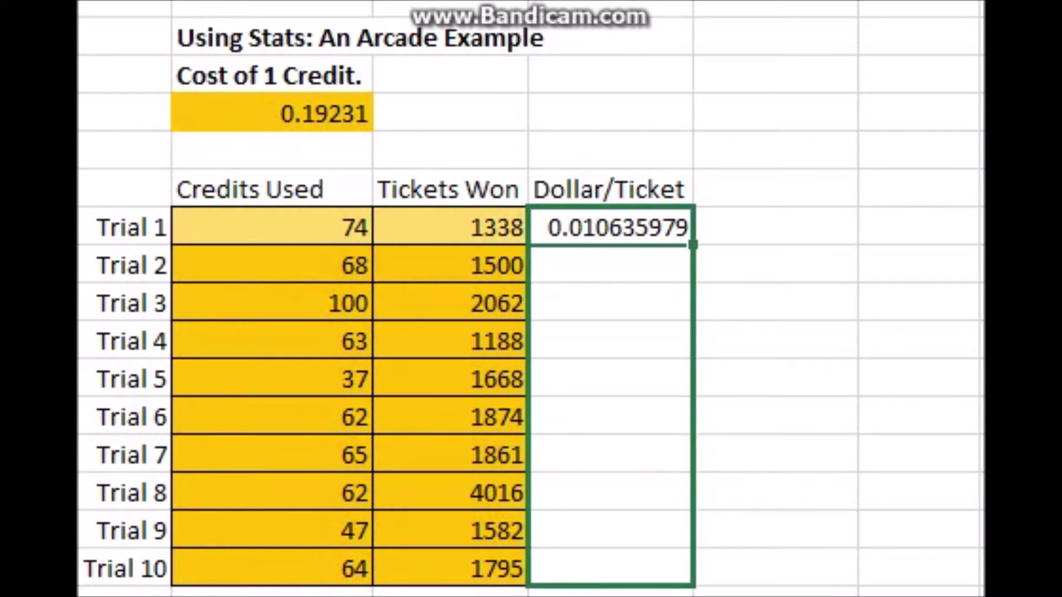
left_click_drag(692, 244, 692, 569)
left_click(918, 453)
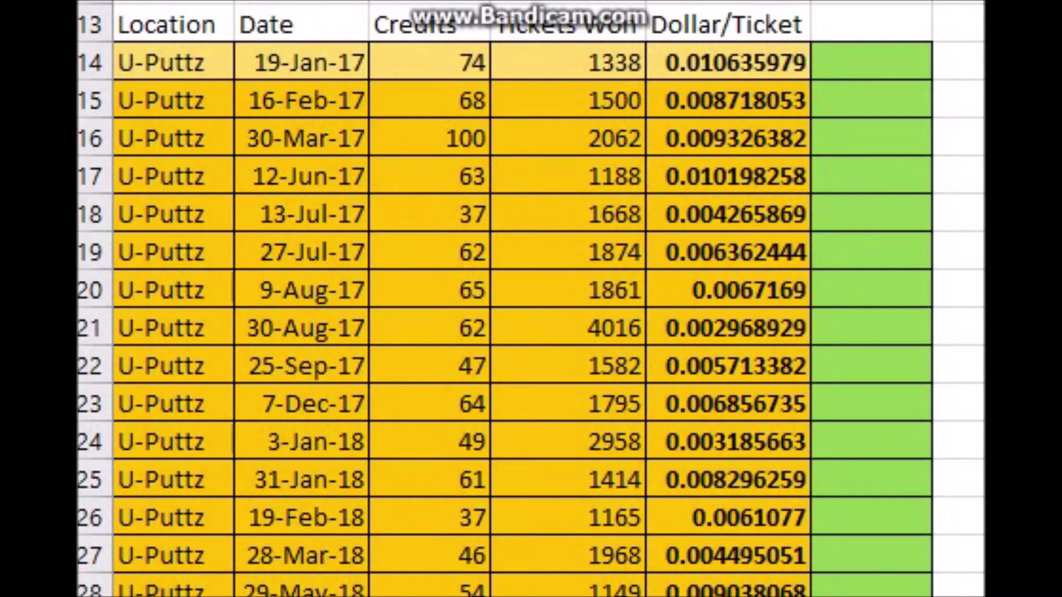
Examine the U-Puttz records down to the last row, and the mean and standard deviation in the summary beside them
scroll(531, 299, "down", 2)
scroll(531, 299, "down", 1)
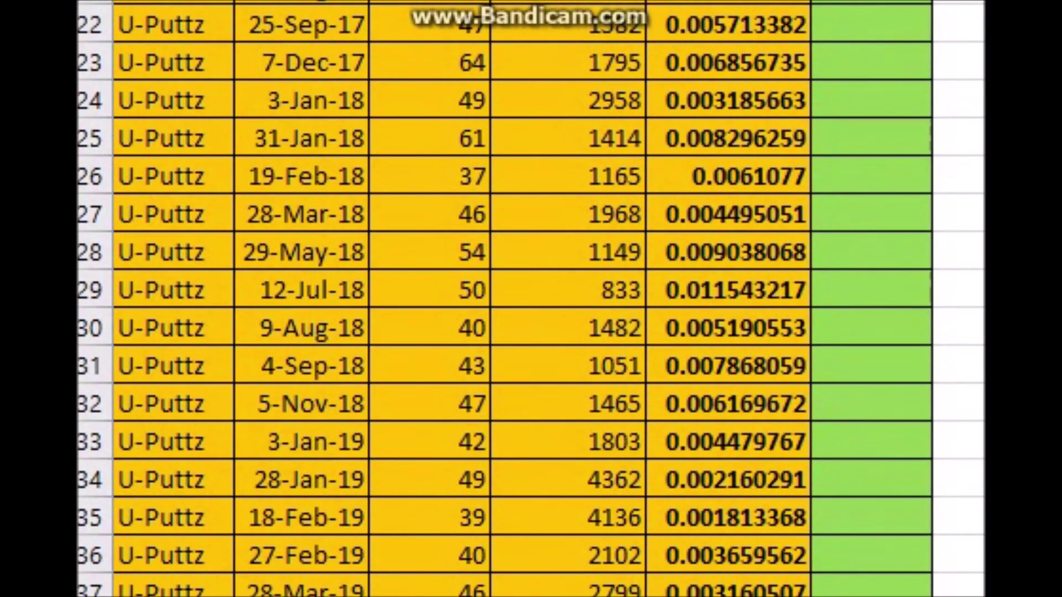
scroll(530, 298, "down", 3)
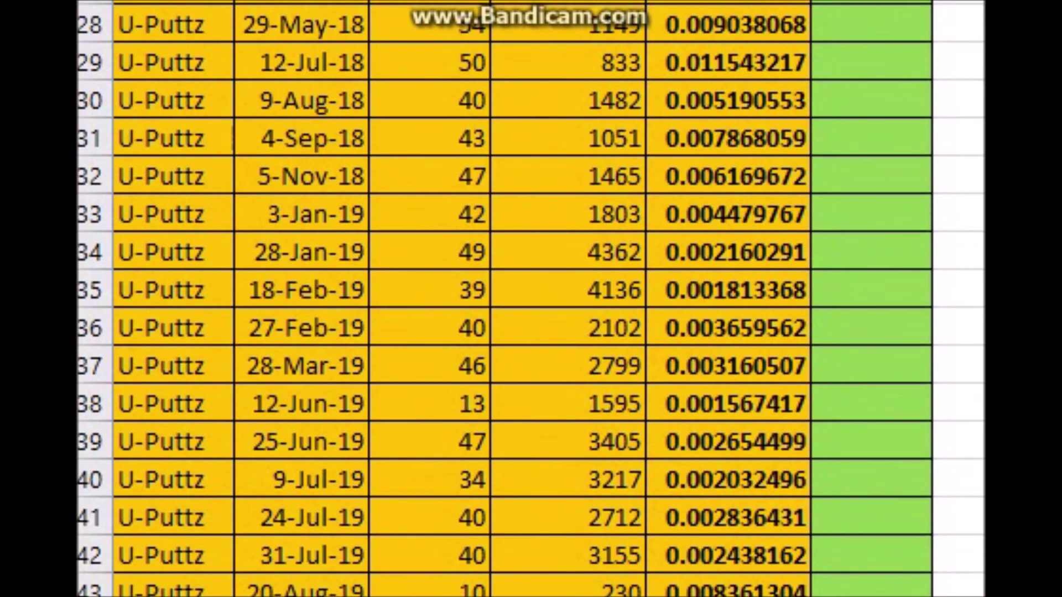
scroll(531, 299, "down", 1)
scroll(531, 298, "down", 1)
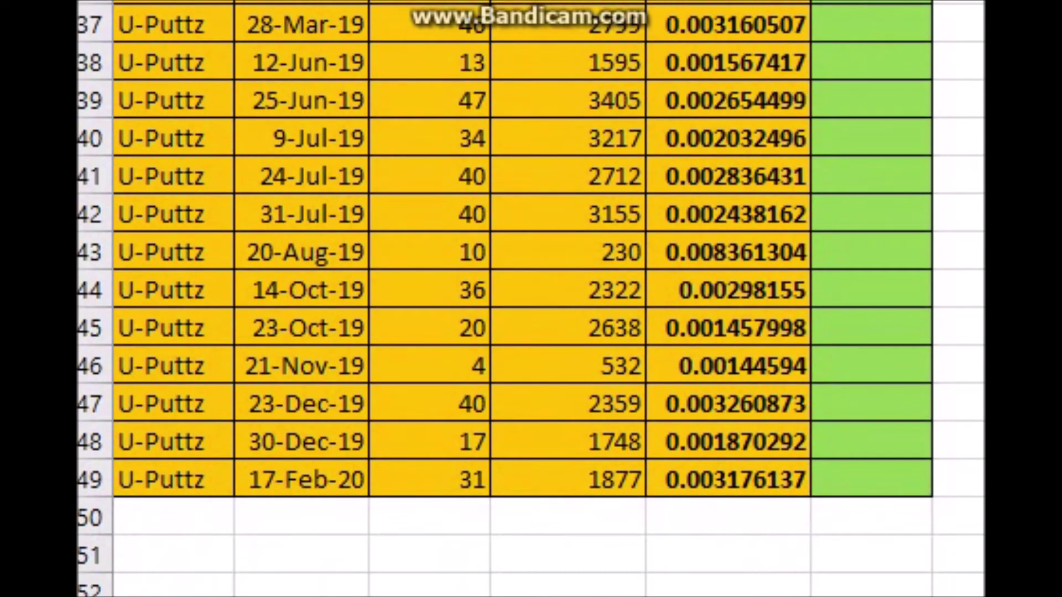
scroll(530, 299, "up", 9)
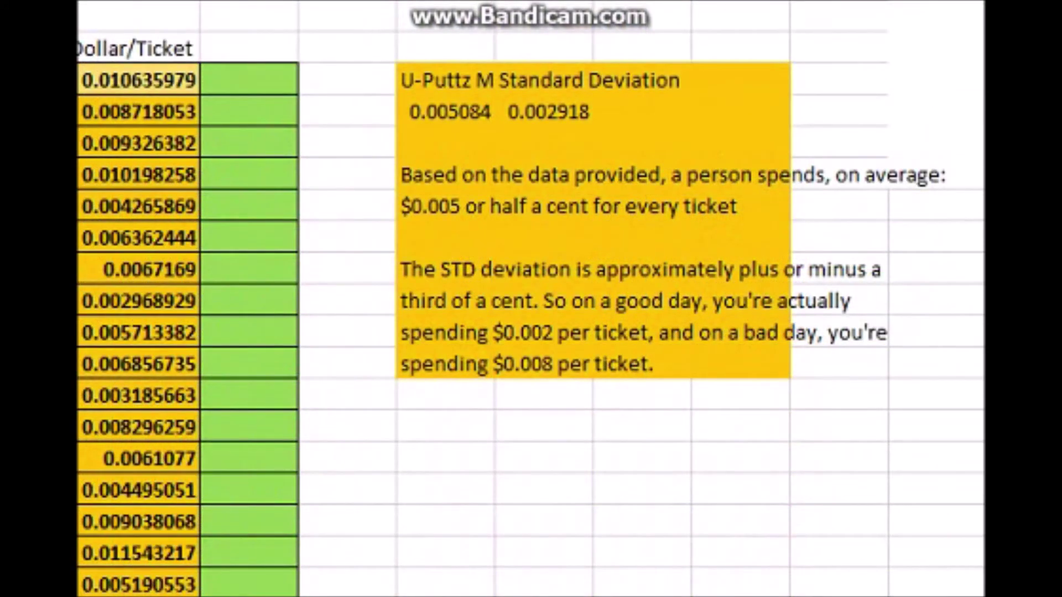
left_click(445, 111)
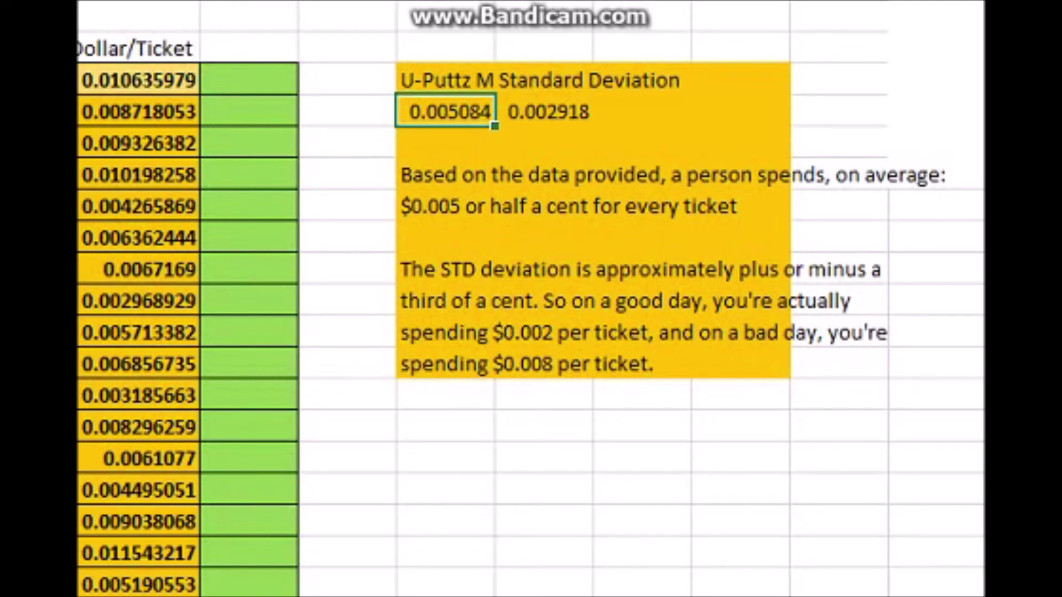
left_click(543, 112)
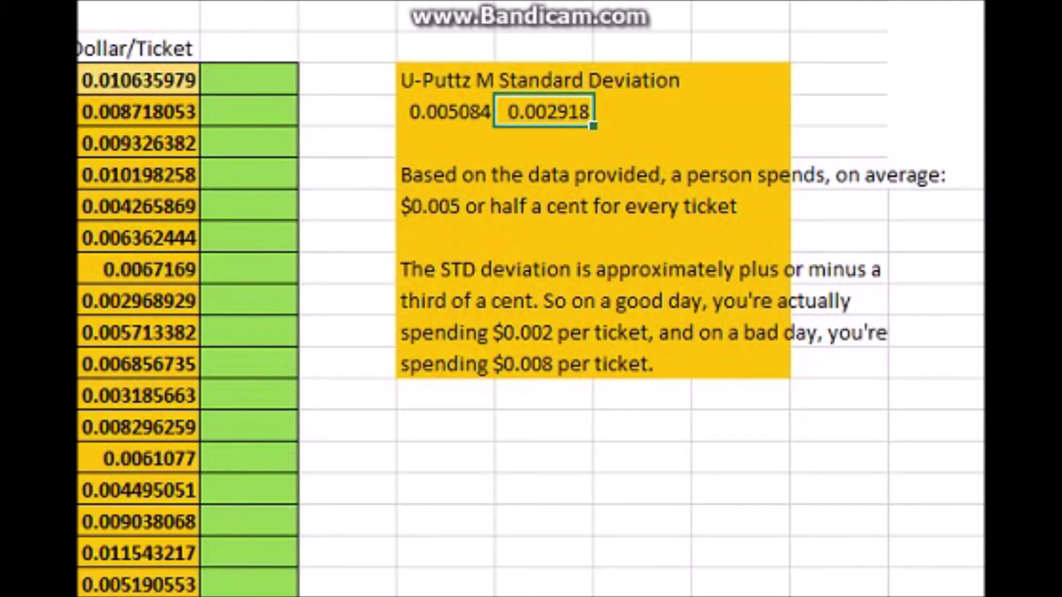
left_click(935, 205)
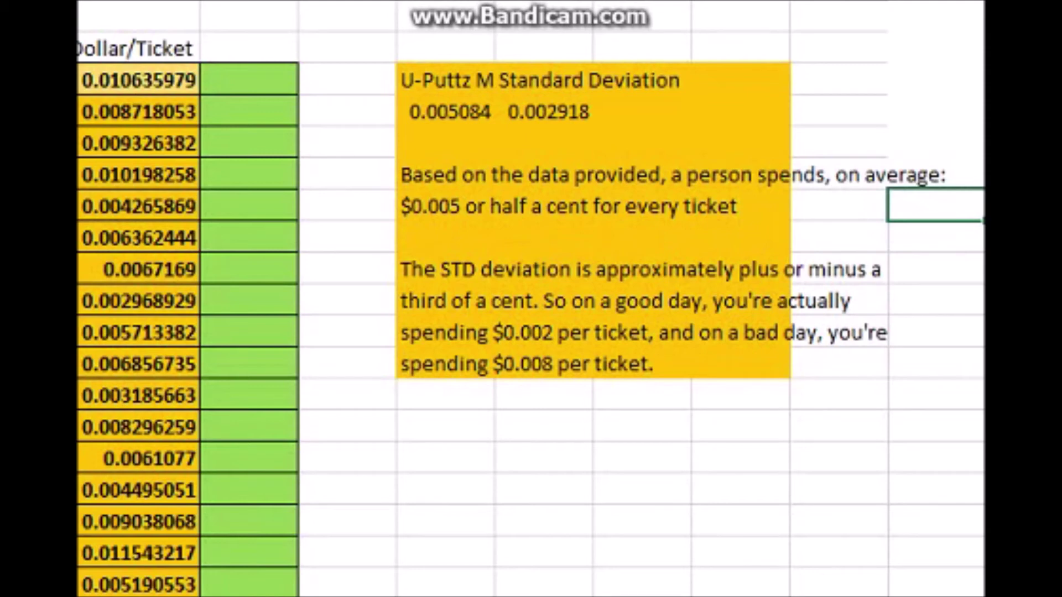
key("Right")
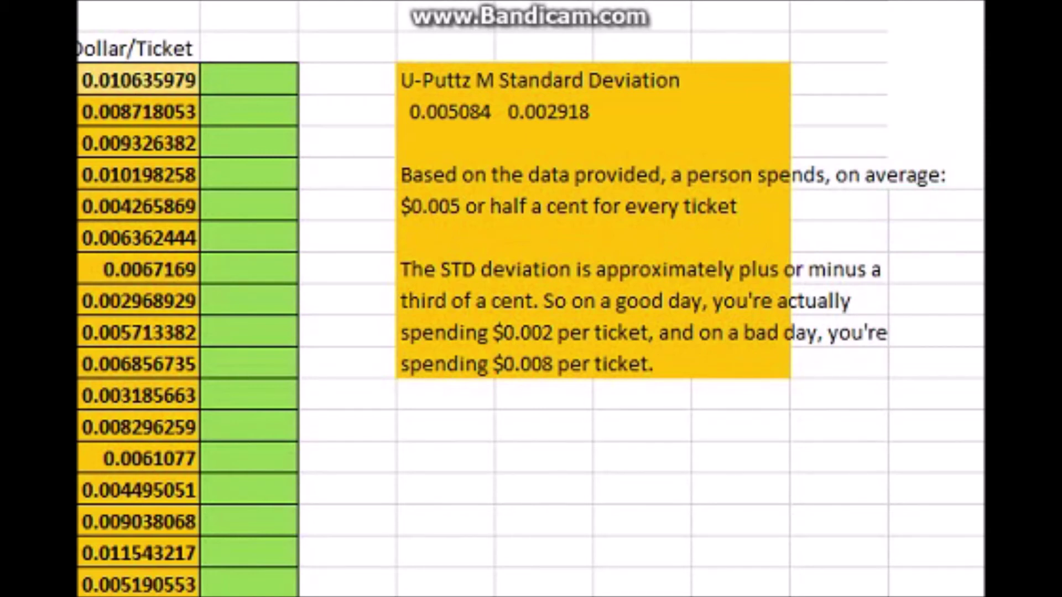
Add the header "Z - SCORES" above the empty green column beside Dollar/Ticket and widen that column to fit
left_click(249, 48)
type("Z _ S")
key("BackSpace")
key("BackSpace")
key("BackSpace")
key("BackSpace")
type("- SCORES")
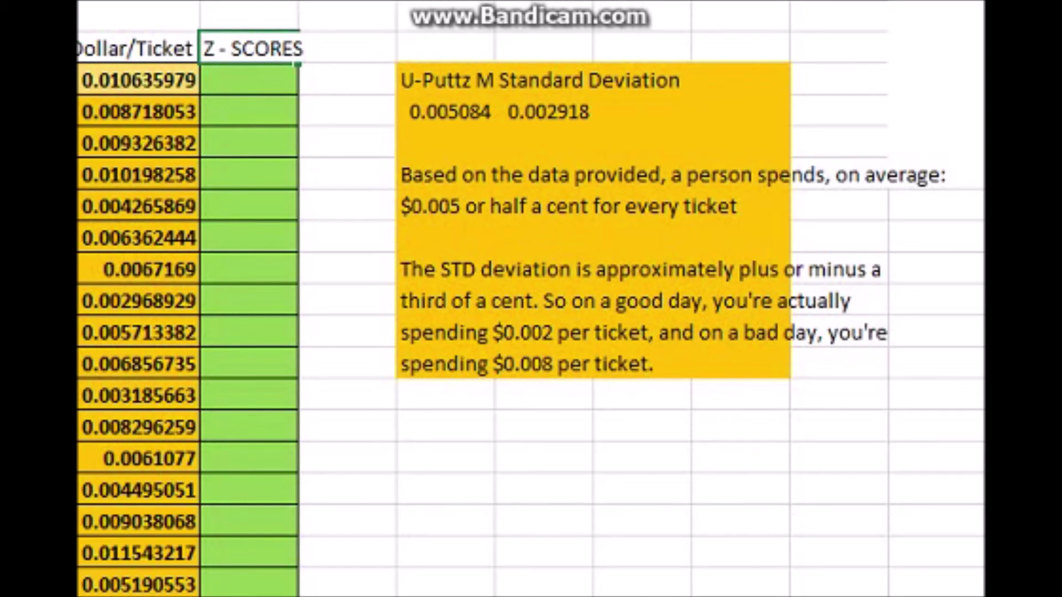
left_click(249, 2)
left_click_drag(298, 2, 336, 1)
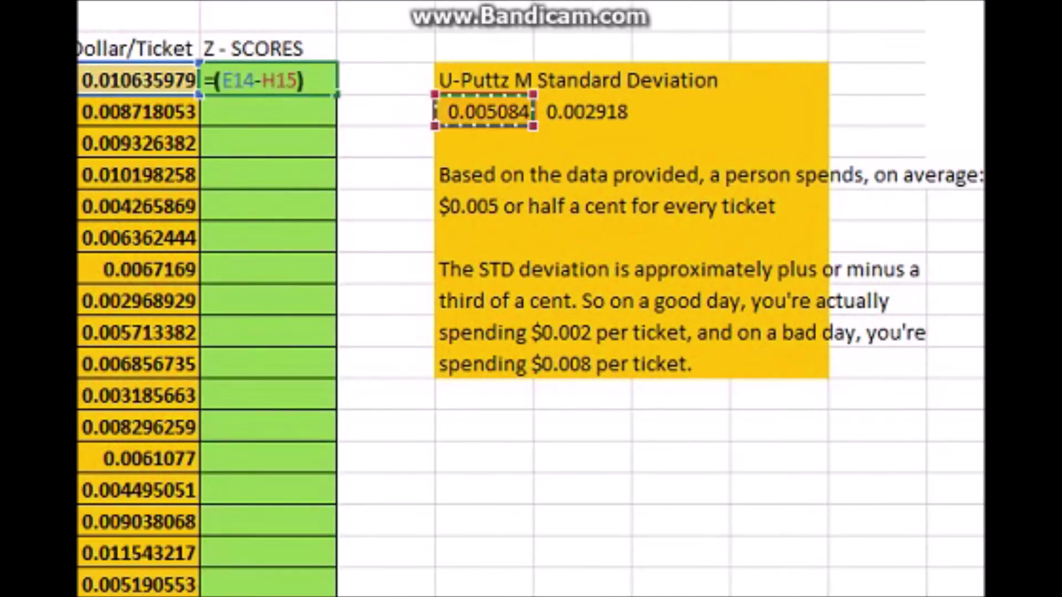
Calculate the first z-score as =(E14-H15)/I15 and fill the green column, using the same mean and standard deviation for every row
type(")/")
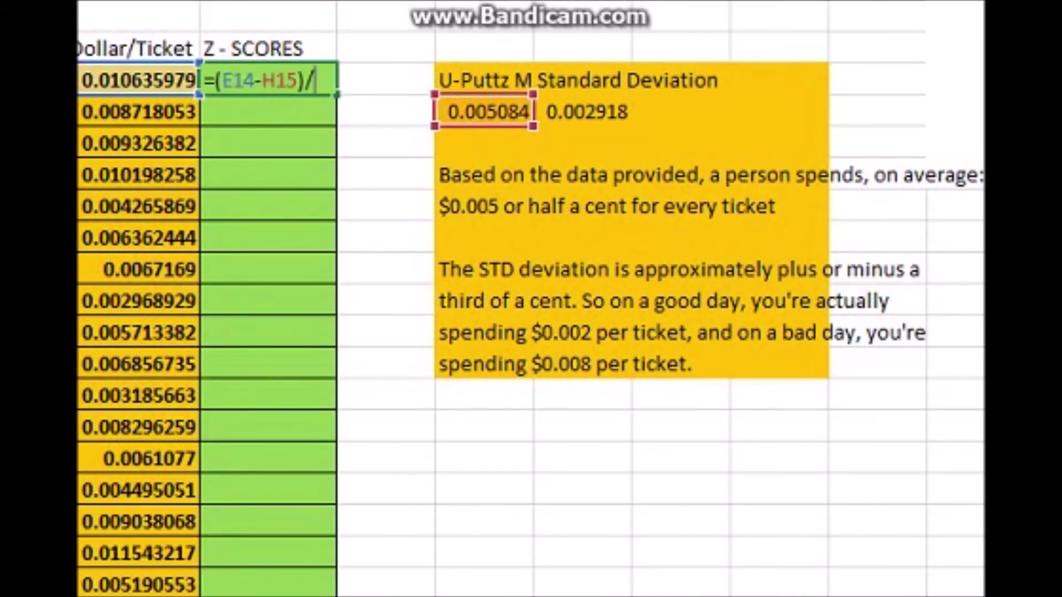
left_click(582, 111)
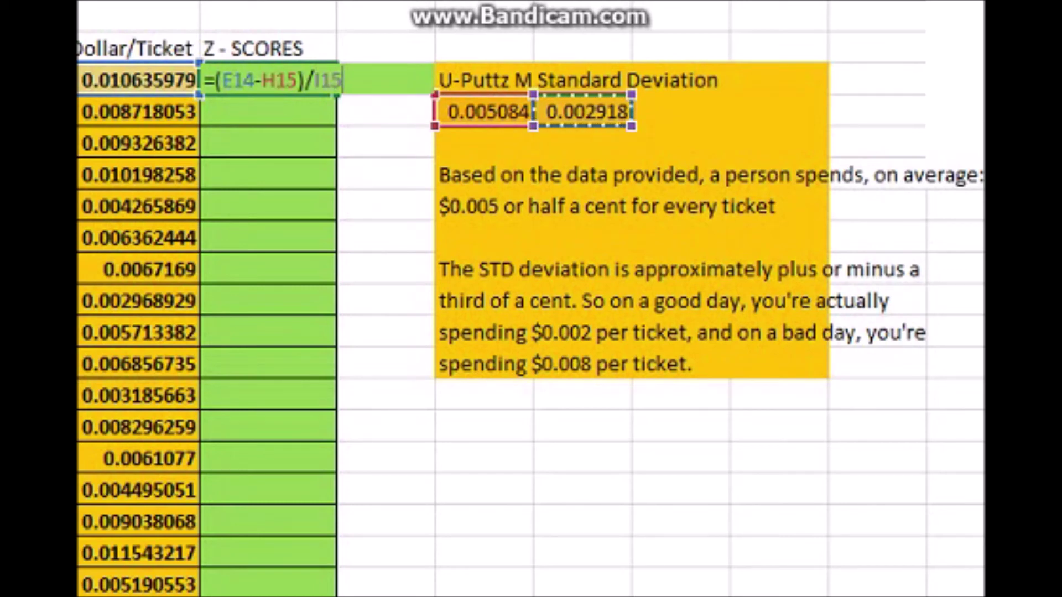
key("ctrl+Return")
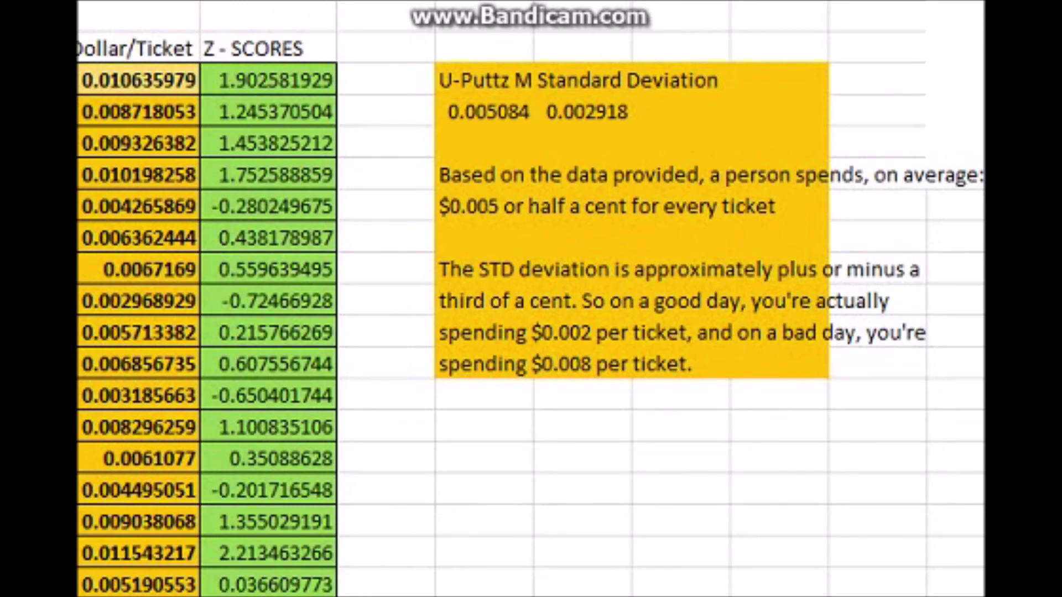
left_click(656, 114)
Add a "Percentage" header beside Z - SCORES and fit the column width to it
left_click(385, 47)
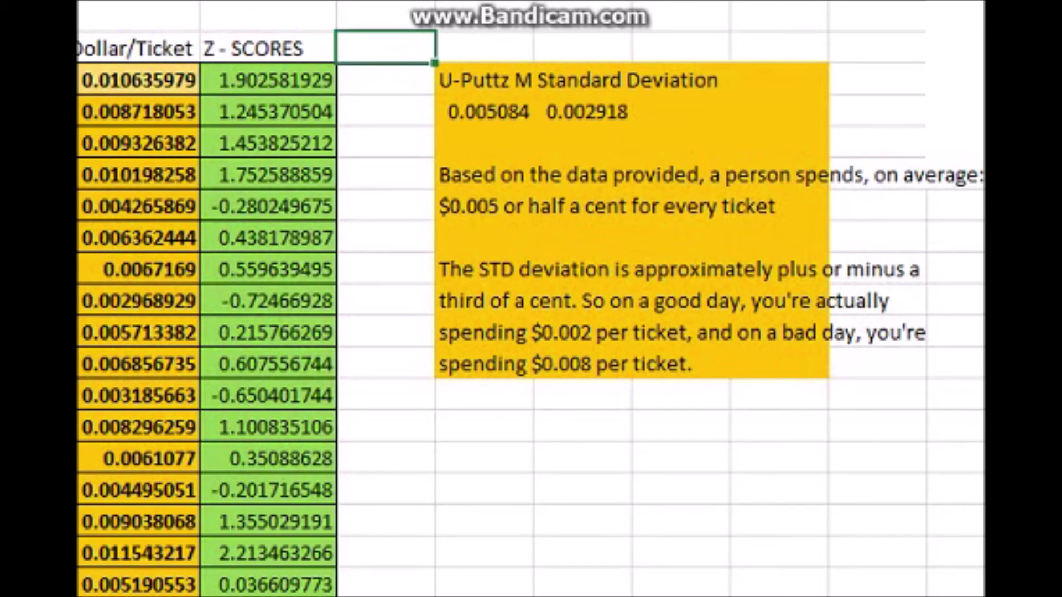
type("Percentage")
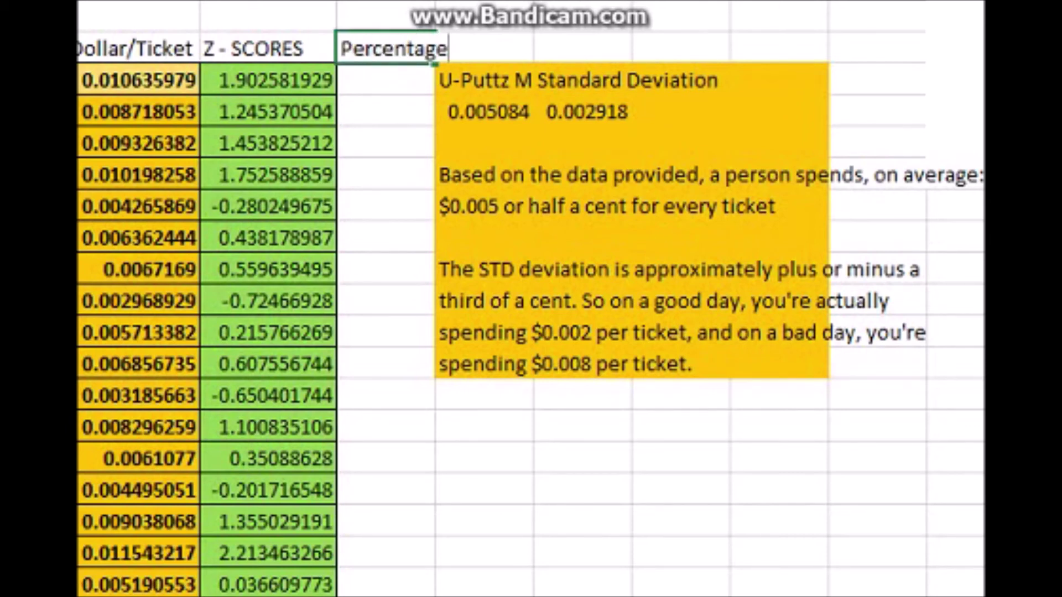
left_click(385, 3)
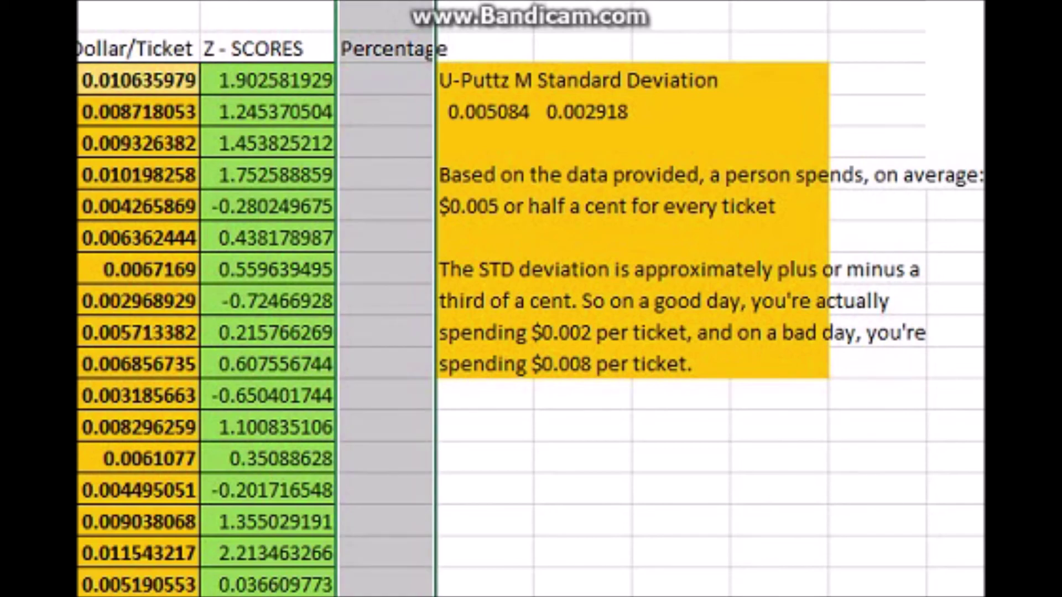
double_click(435, 3)
Enter the percentages 97.26 for the first record in row 14 and 38.97 for the record in row 18
left_click(395, 79)
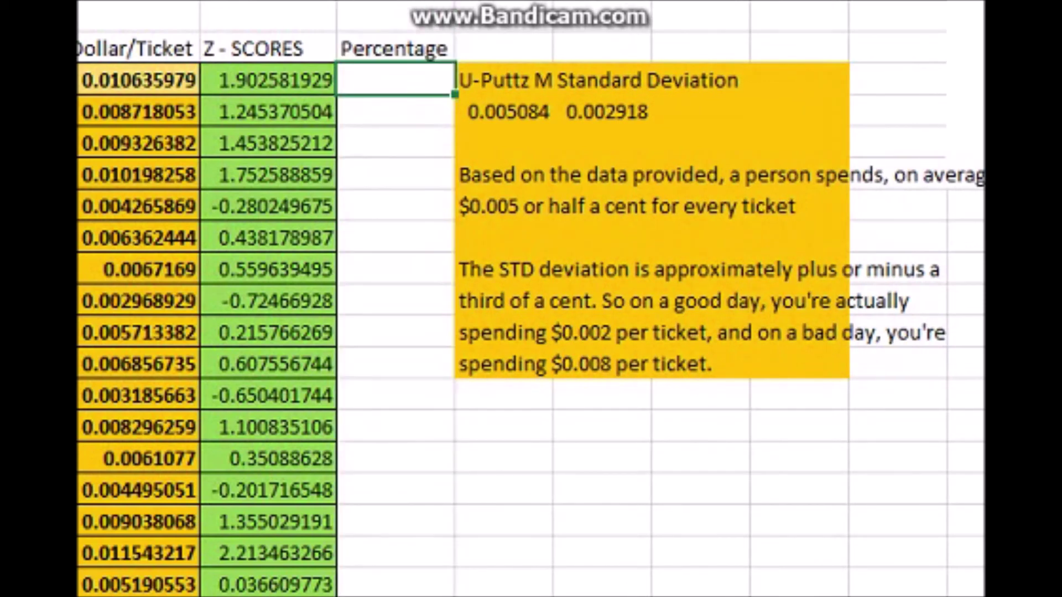
type("97.26")
key("Return")
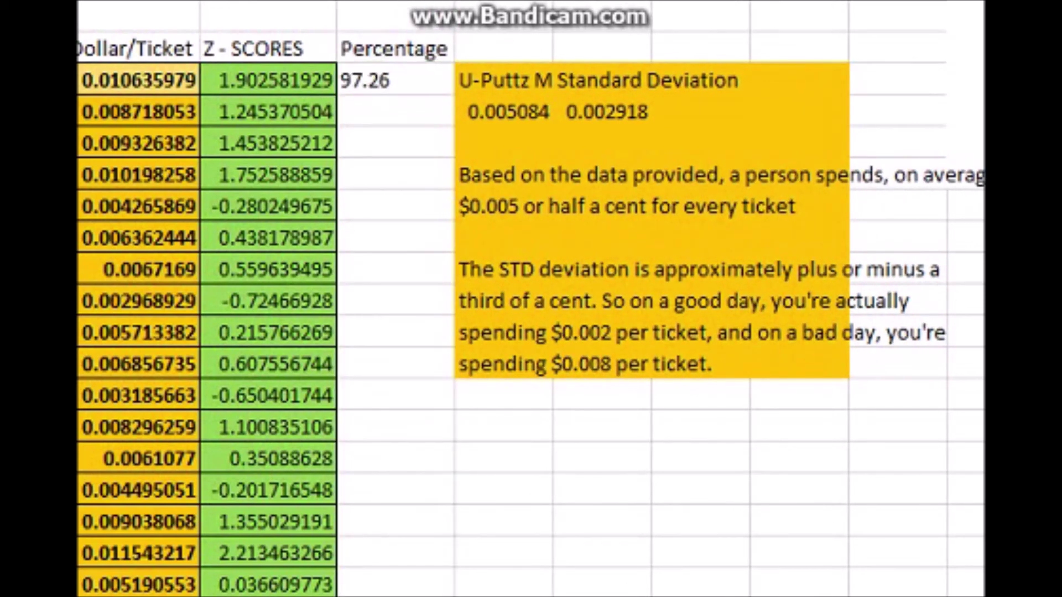
left_click(395, 205)
type("38")
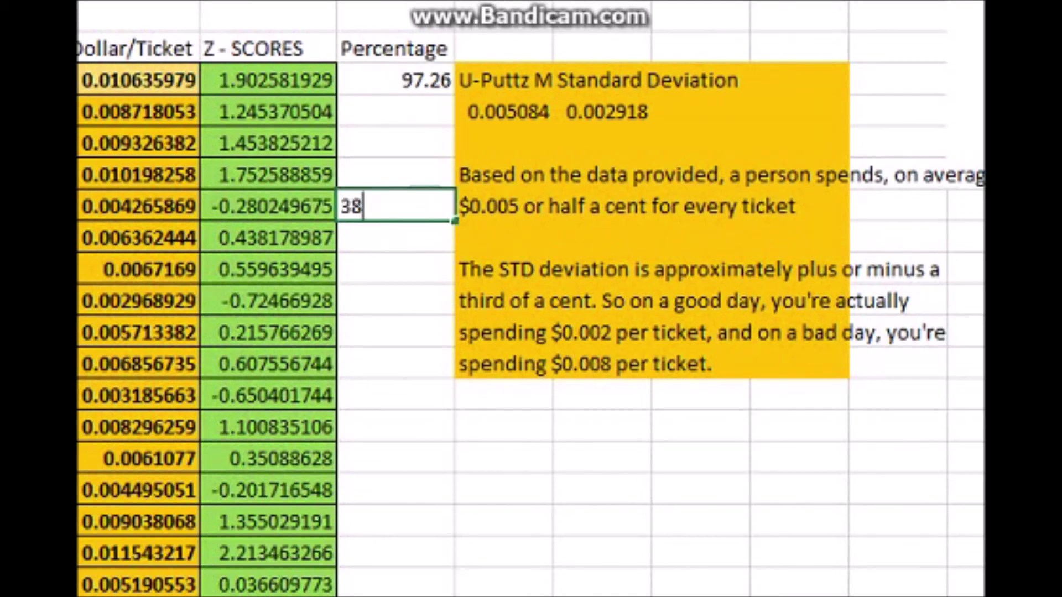
type(".97")
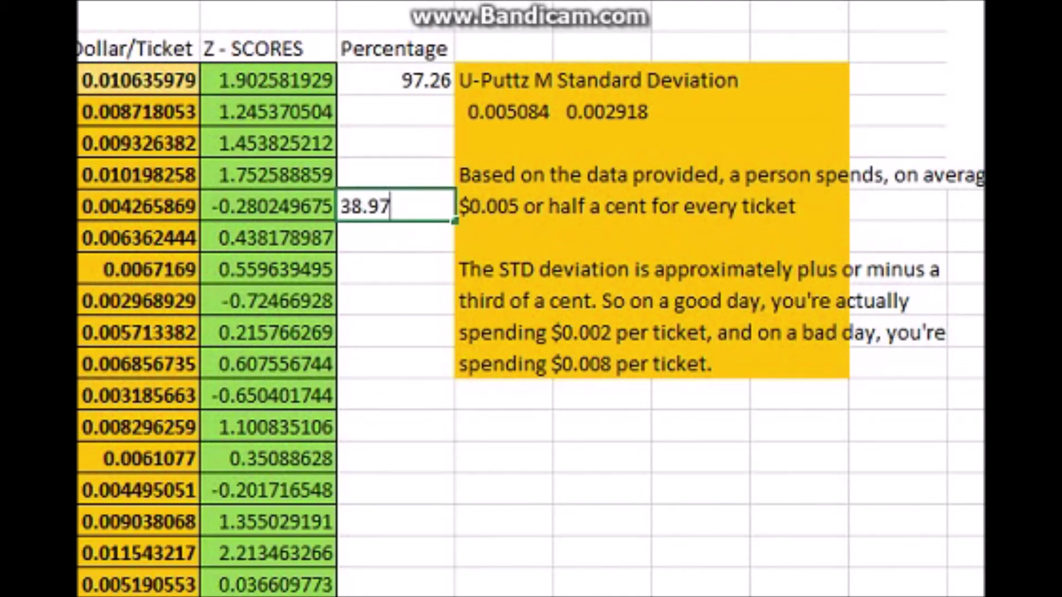
left_click(897, 425)
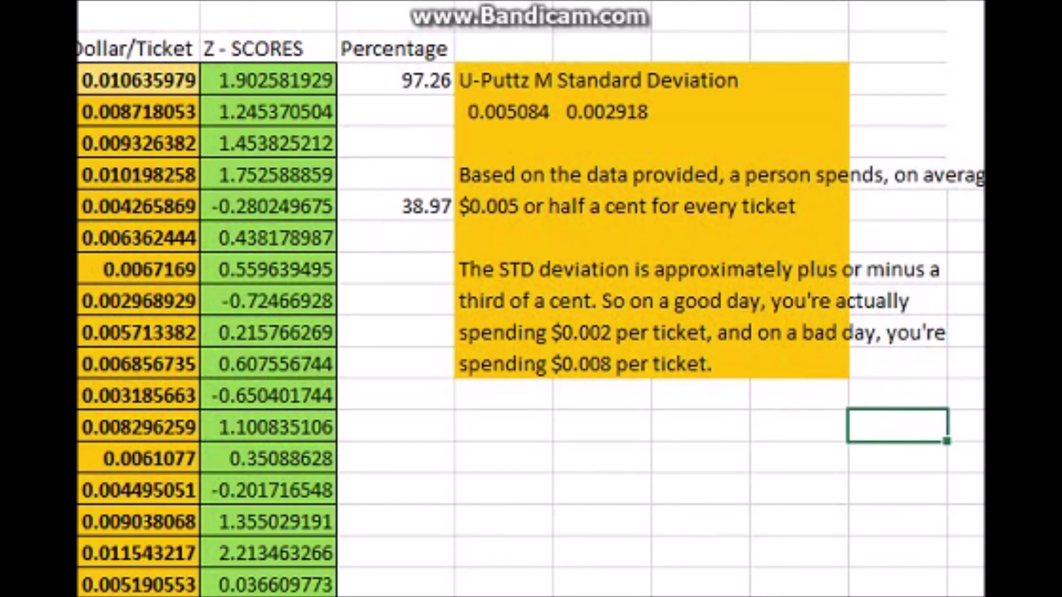